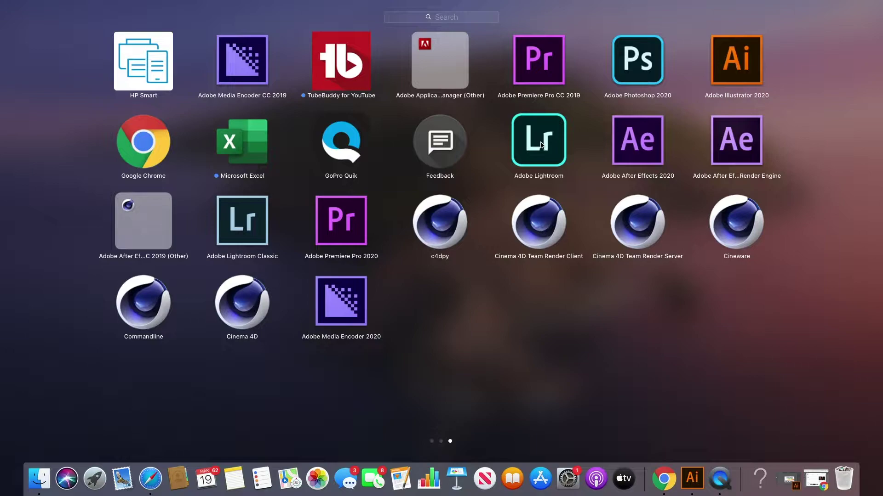
Add the single photo IMG_3617.JPG to the Lightroom library
key("Escape")
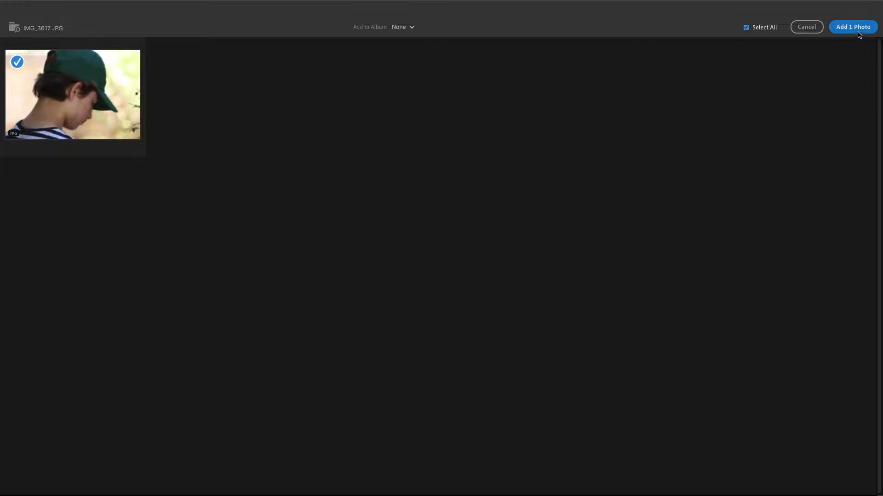
left_click(853, 27)
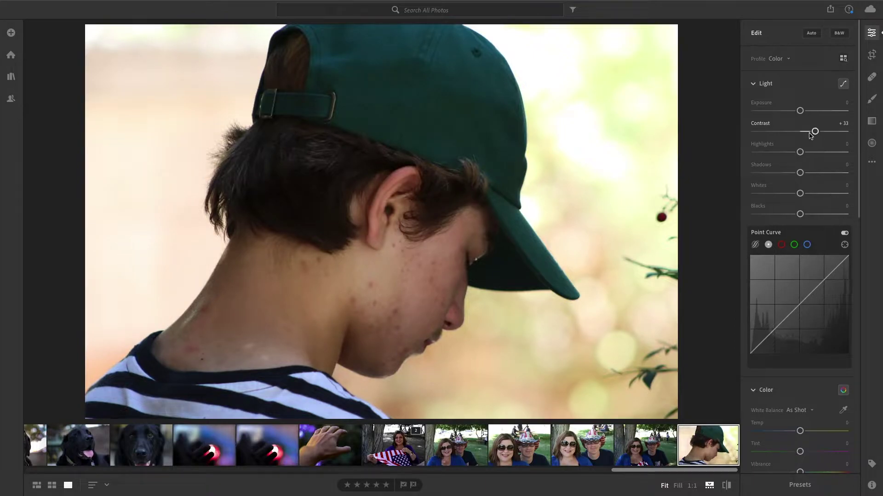
Drop Highlights to -100 and set Shadows to -22, then select the red Point Curve channel
left_click_drag(800, 153, 742, 170)
left_click_drag(800, 172, 810, 215)
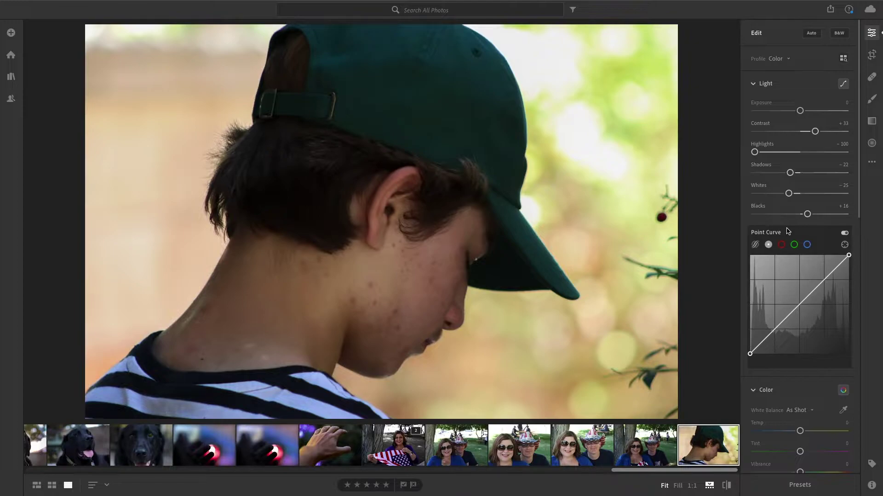
left_click(781, 245)
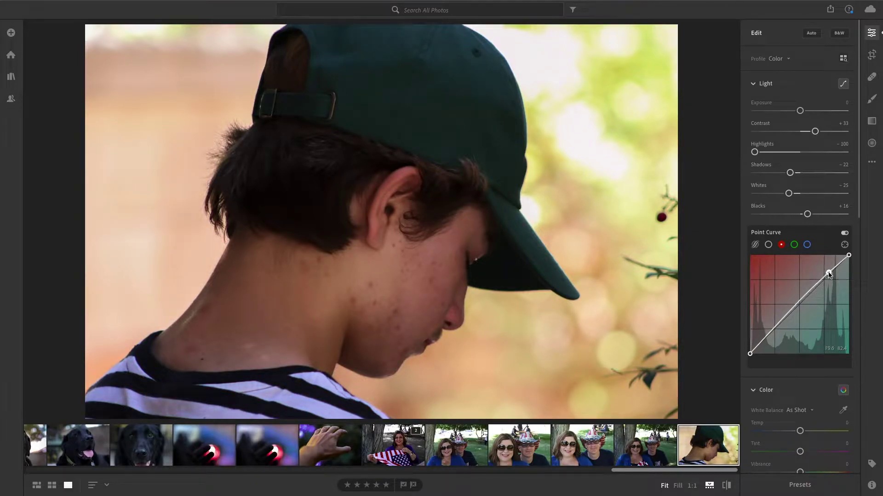
Switch the tone curve to the green channel
left_click(794, 245)
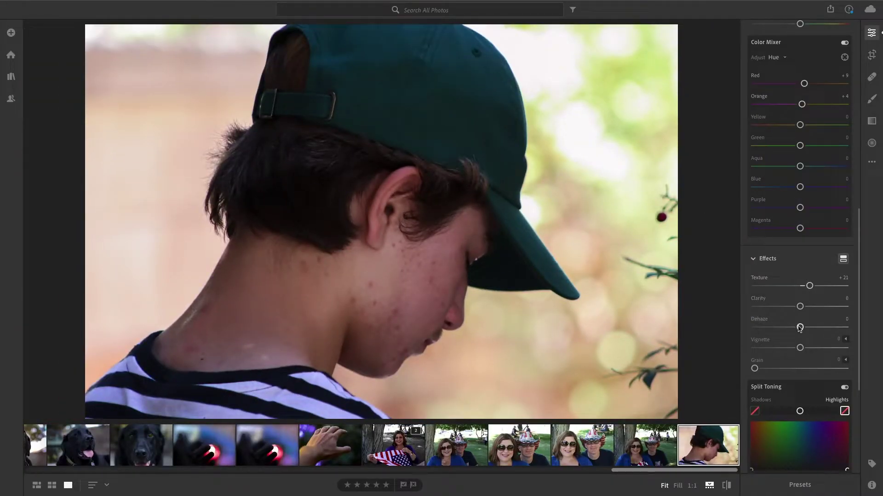
Raise Dehaze to +34 and pull the vignette down to -23
left_click_drag(801, 327, 819, 326)
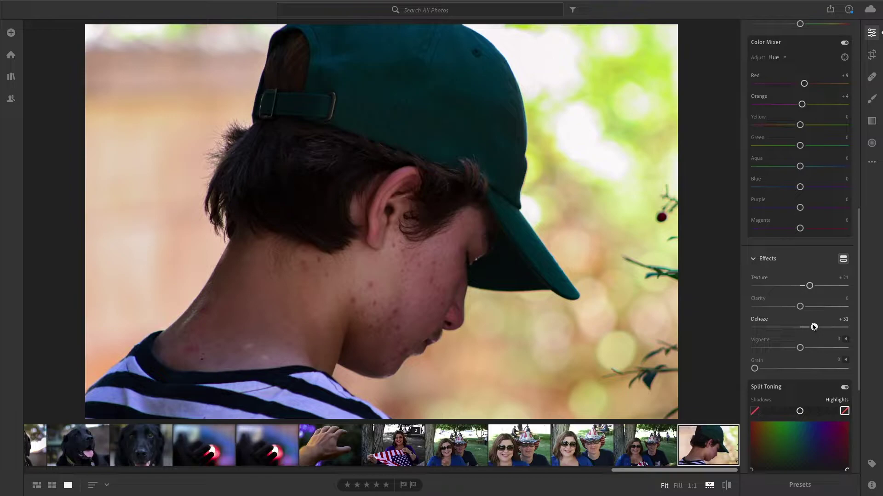
left_click_drag(812, 327, 815, 327)
scroll(773, 344, "down", 1)
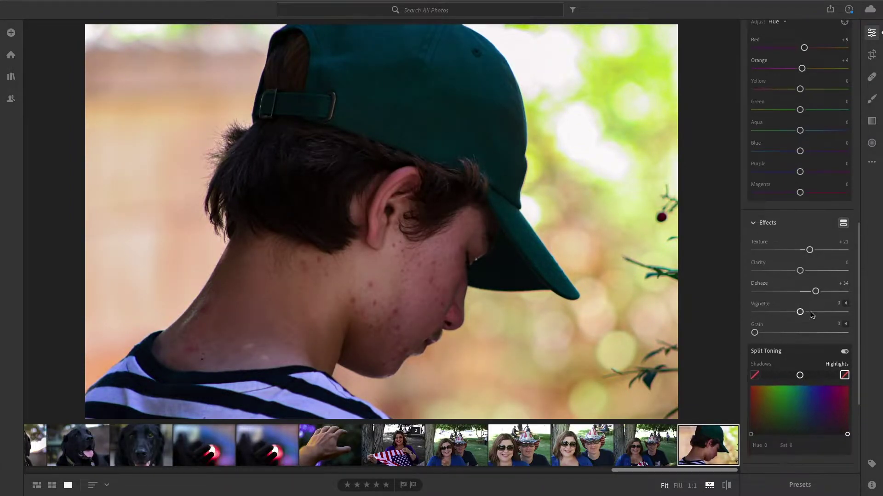
mouse_move(800, 312)
left_mouse_down()
mouse_move(808, 316)
mouse_move(791, 317)
left_mouse_up()
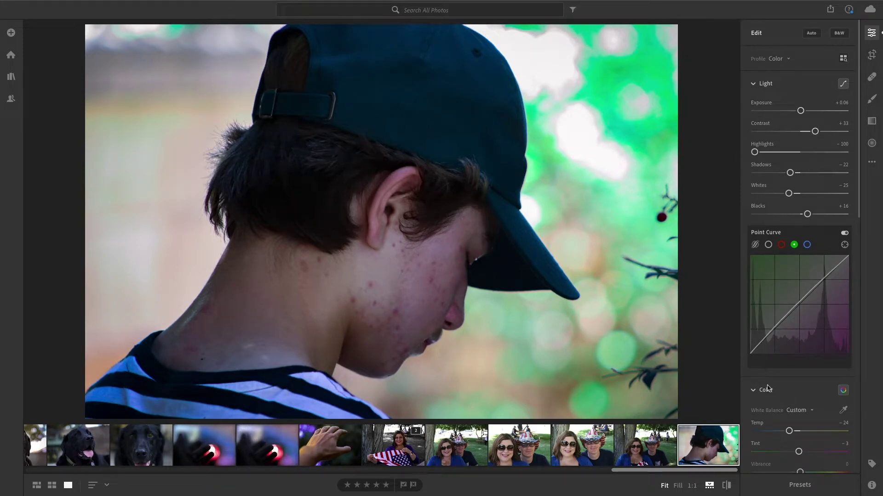
scroll(767, 388, "down", 10)
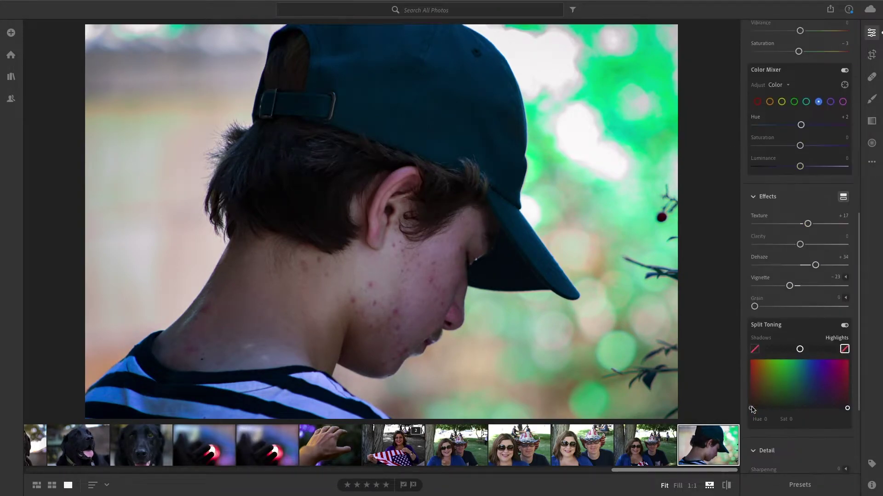
scroll(752, 407, "down", 5)
scroll(753, 397, "up", 3)
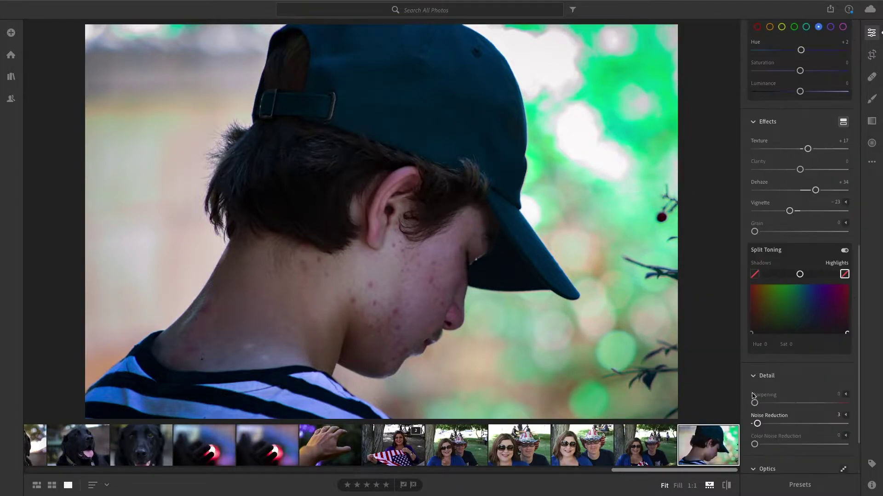
scroll(763, 367, "up", 7)
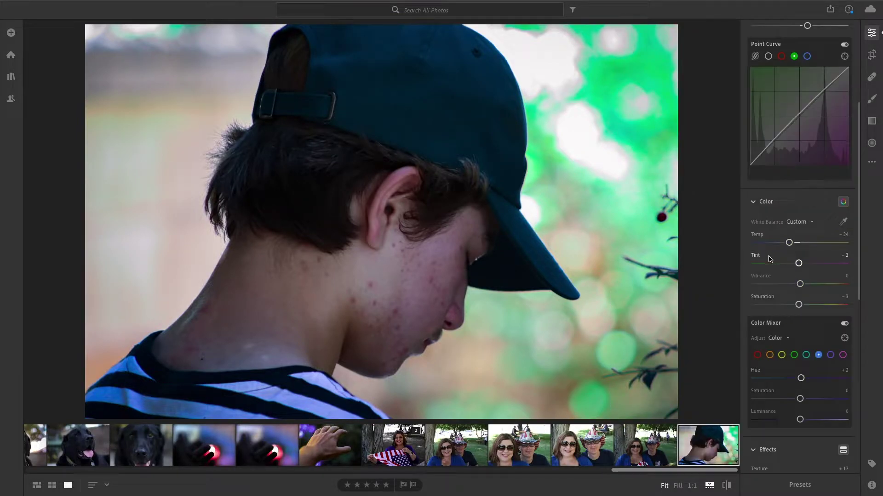
key("backslash")
key("backslash")
key("backslash")
key("backslash")
key("backslash")
key("backslash")
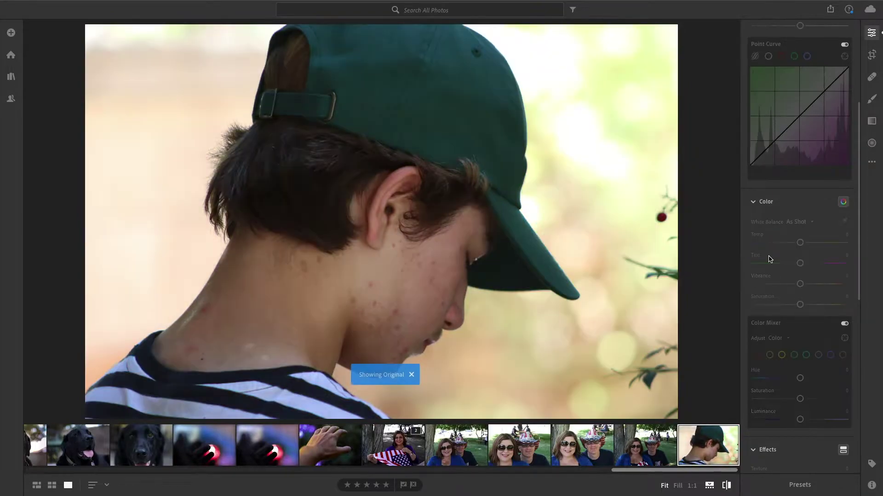
key("backslash")
key("backslash")
key("backslash")
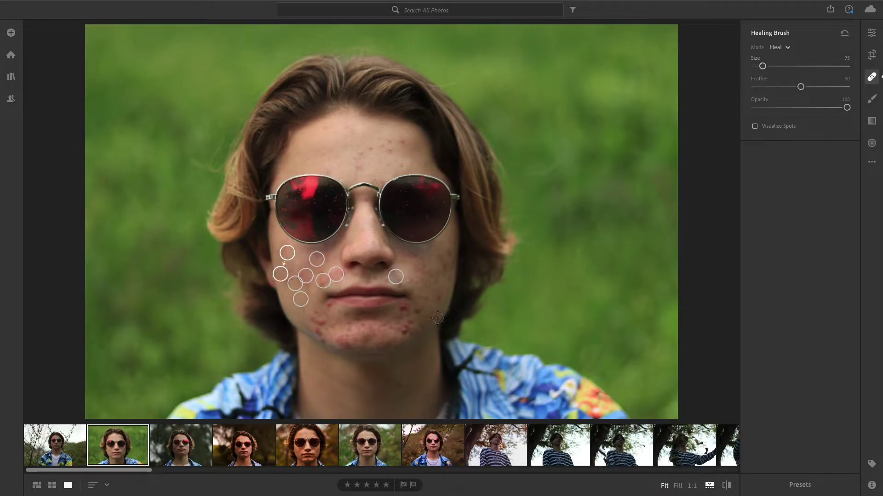
Spot-heal four blemishes running down the chin of the sunglasses portrait
left_click(404, 308)
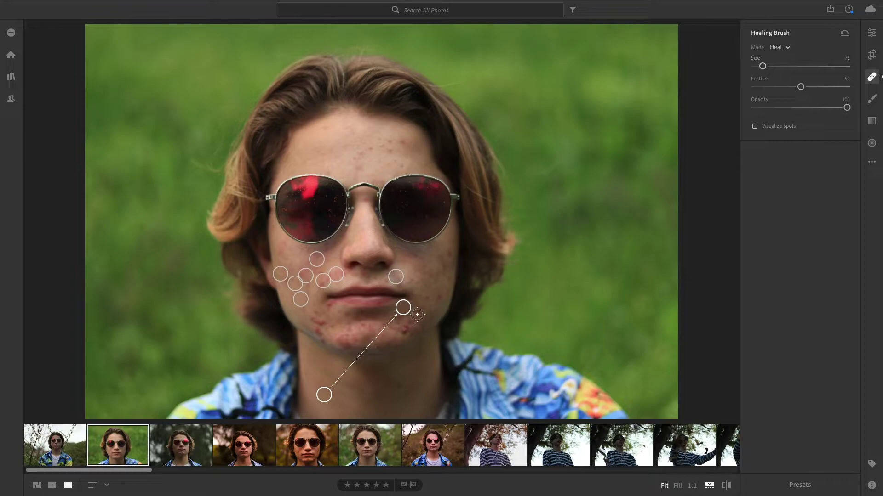
left_click(418, 311)
left_click(410, 323)
left_click(404, 333)
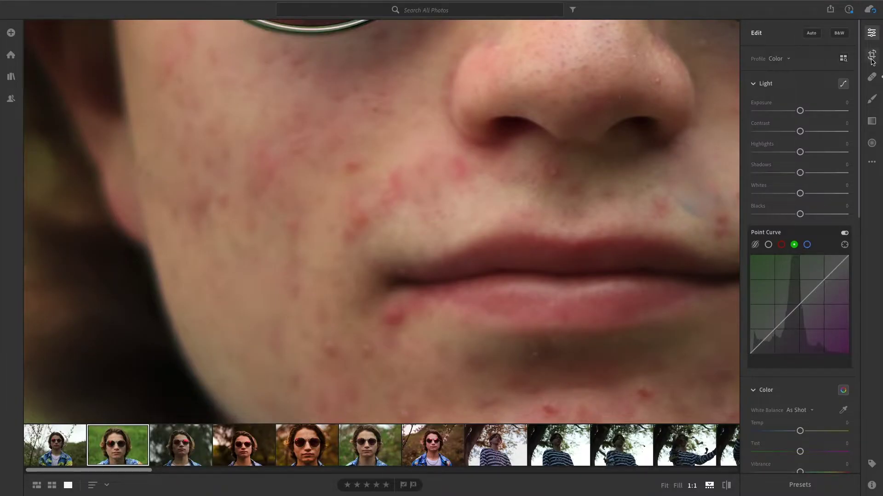
Heal blemishes beside the nose and below the lip, repositioning one spot and stroking over a patch
left_click(871, 76)
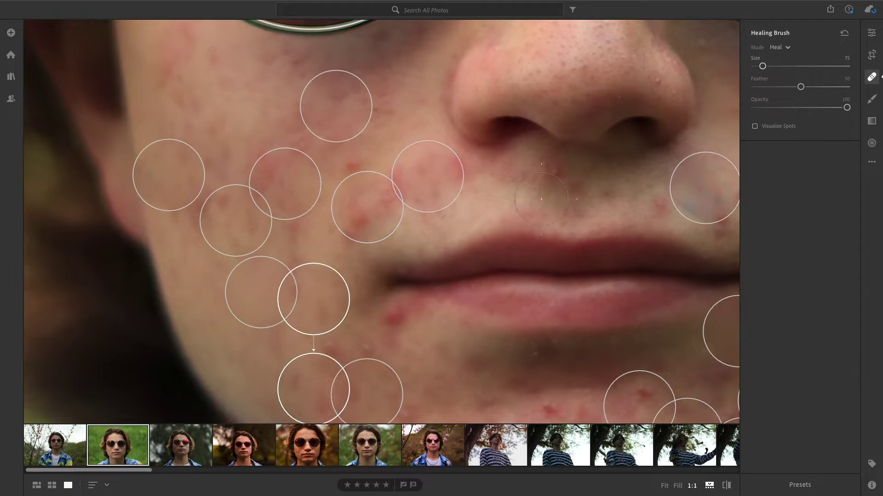
left_click(552, 180)
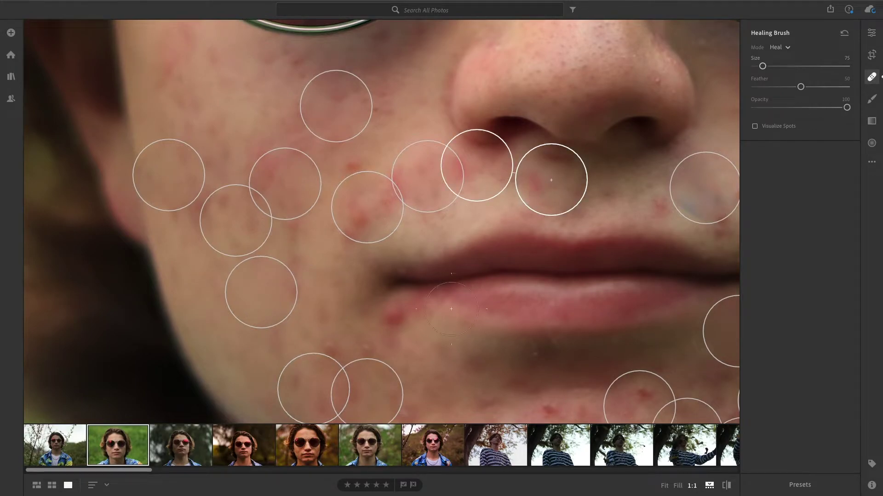
left_click(389, 322)
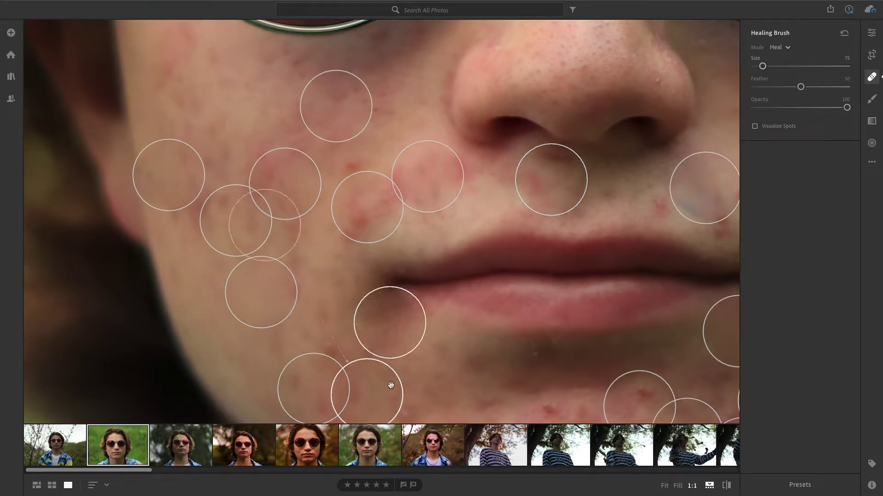
mouse_move(394, 349)
left_mouse_down()
mouse_move(379, 329)
mouse_move(423, 305)
left_mouse_up()
key("e")
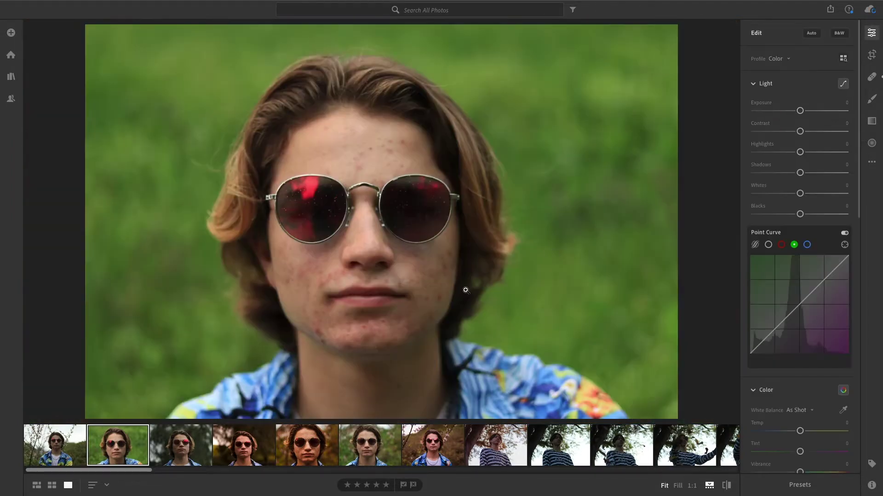
left_click(466, 290)
key("h")
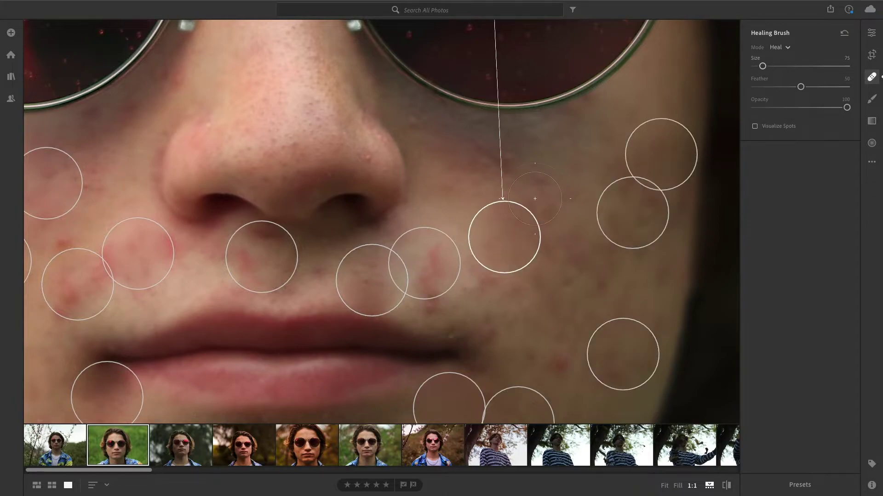
left_click_drag(488, 317, 584, 299)
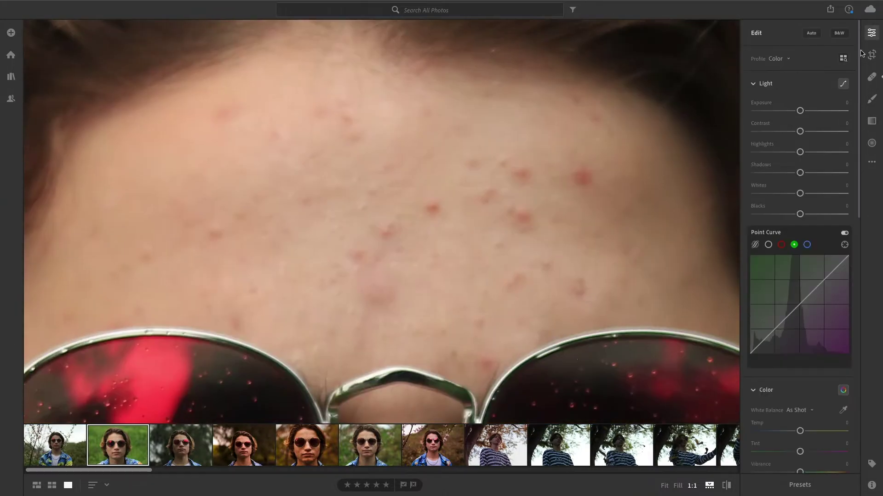
Heal seven more blemishes across the forehead
key("h")
left_click(352, 262)
left_click(525, 177)
left_click(215, 112)
left_click(588, 284)
left_click(512, 290)
left_click(481, 336)
left_click(381, 294)
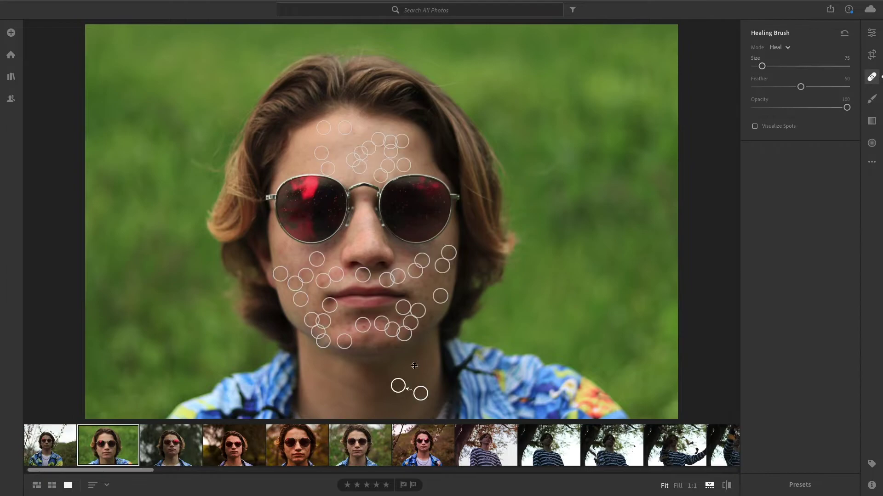
Heal the remaining cheek and chin blemishes, then compare the healed face with the original
left_click(318, 300)
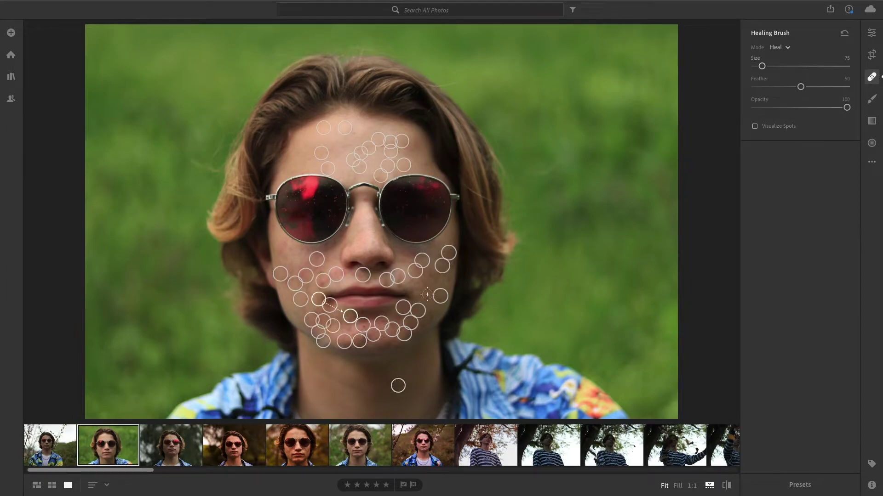
left_click(426, 322)
left_click(434, 288)
left_click(313, 275)
left_click(280, 265)
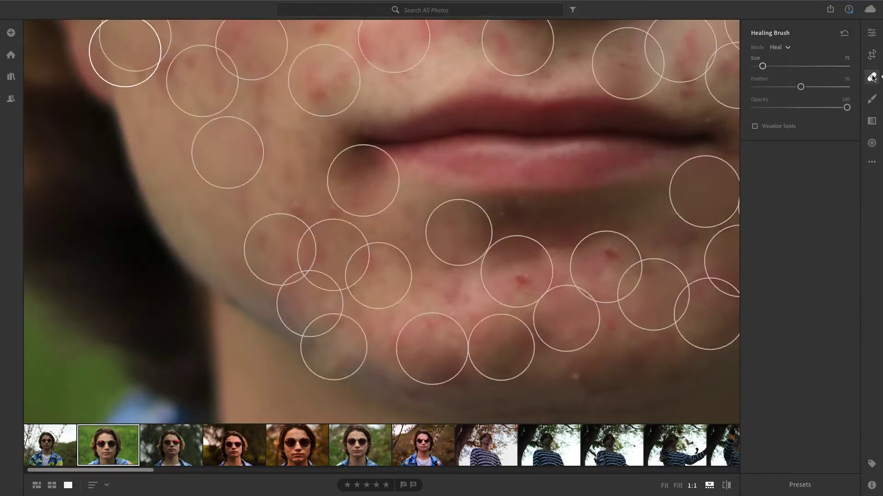
left_click(454, 292)
left_click(298, 208)
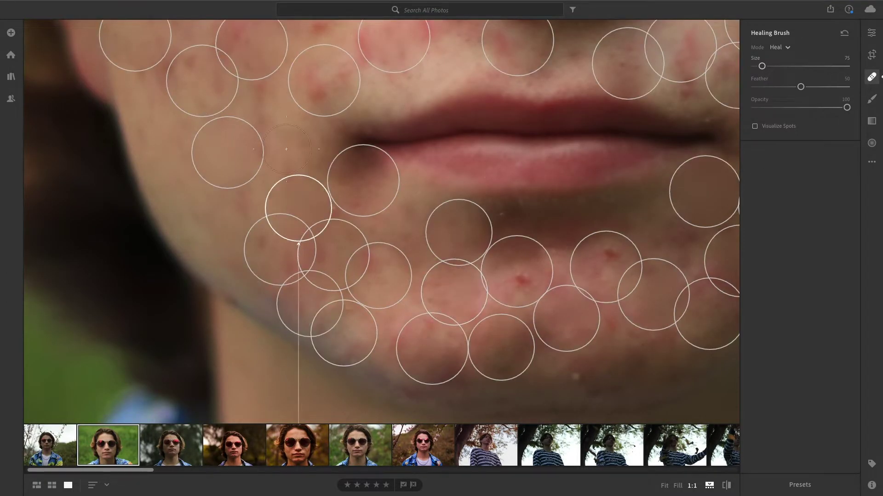
key("e")
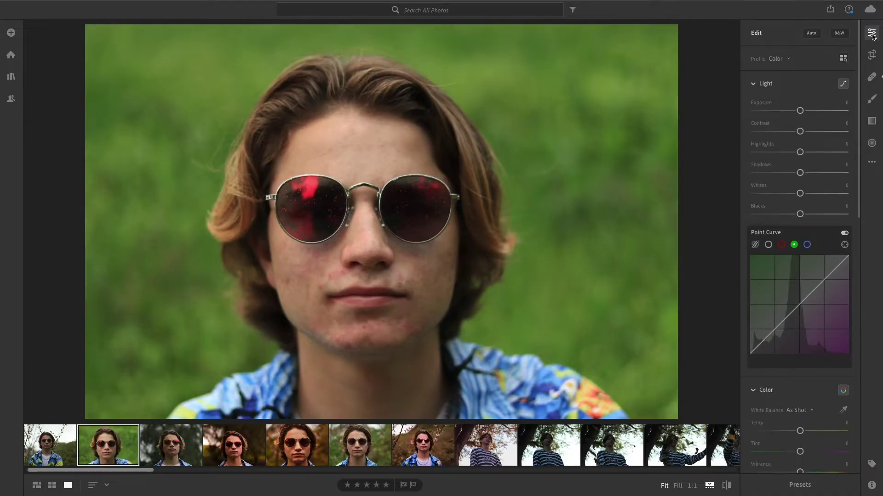
key("backslash")
Move one chin heal spot lower and give another chin spot a new source area
left_click(872, 77)
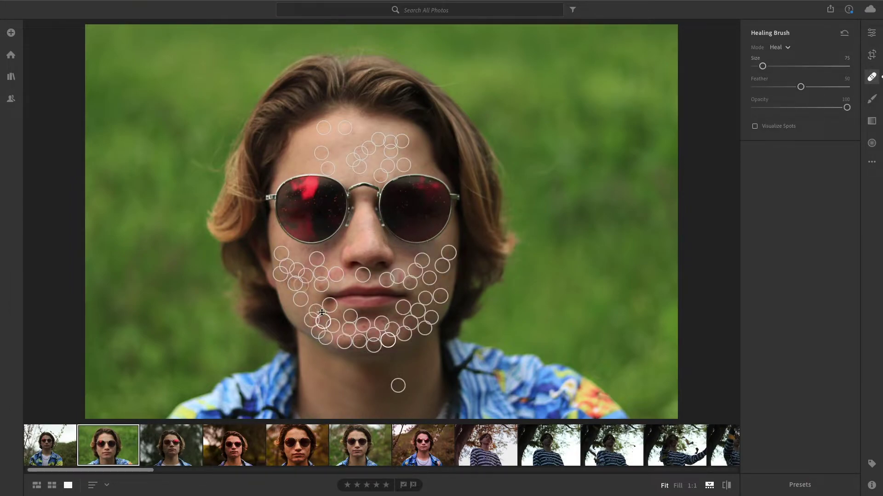
left_click(296, 260)
left_click_drag(297, 261, 305, 311)
left_click(333, 312)
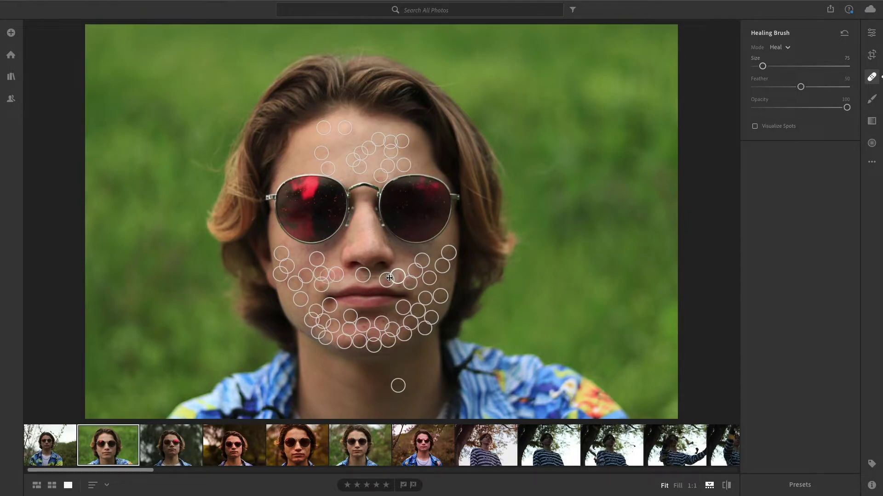
key("backslash")
left_click(867, 36)
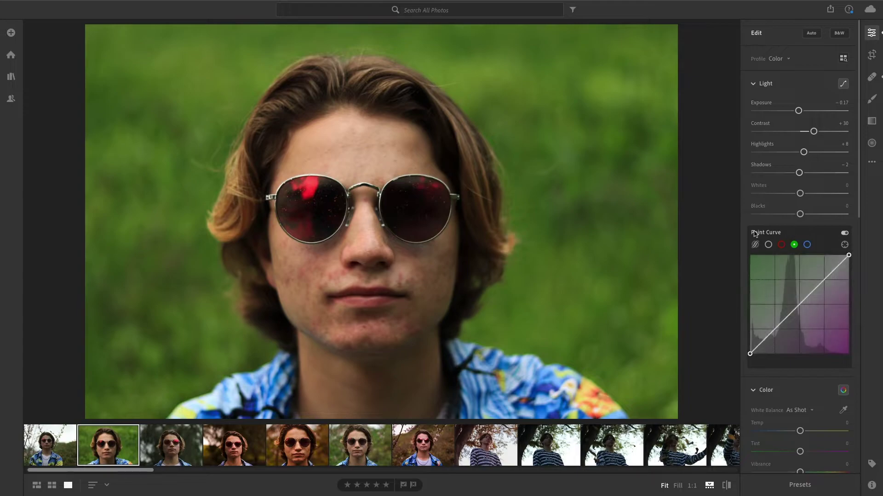
Lower the green Point Curve to about 74.9 input, 71.0 output to dull the grass
scroll(749, 242, "down", 3)
scroll(748, 242, "up", 2)
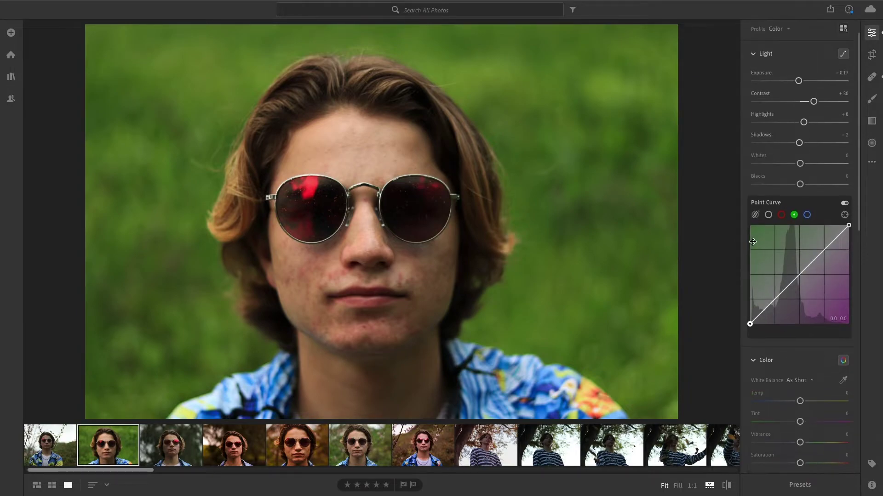
left_click_drag(821, 253, 824, 255)
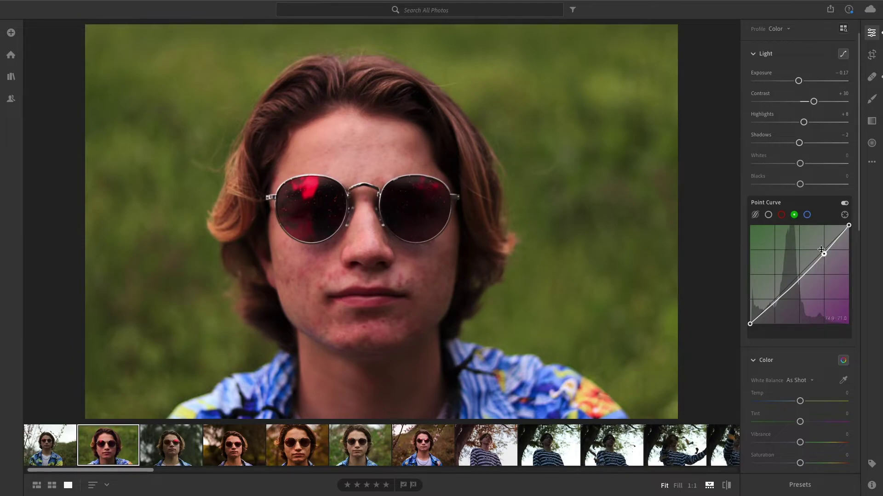
Turn off the Point Curve and shift Color Mixer hues: Orange +21, Green and Yellow toward olive
left_click(845, 203)
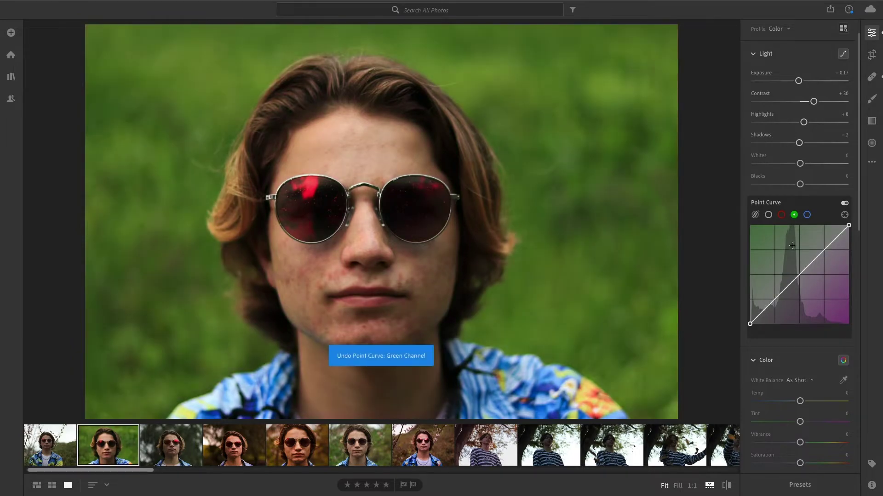
scroll(743, 280, "down", 4)
scroll(742, 280, "down", 4)
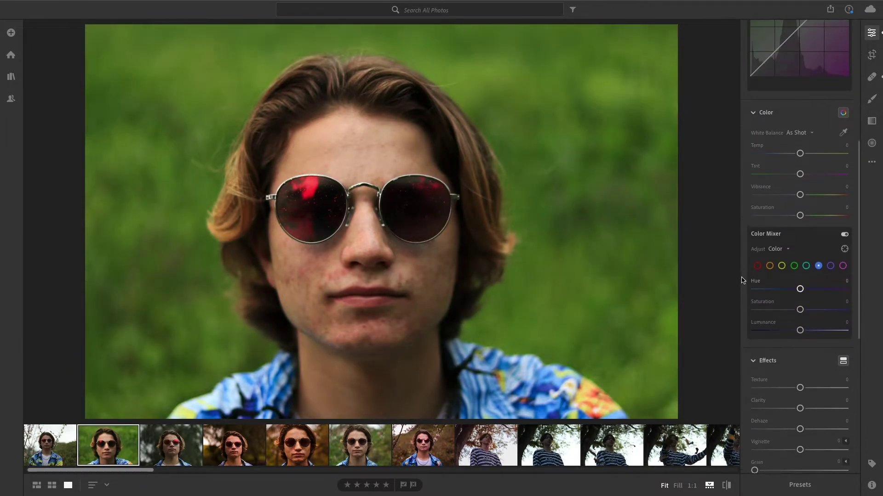
left_click(778, 249)
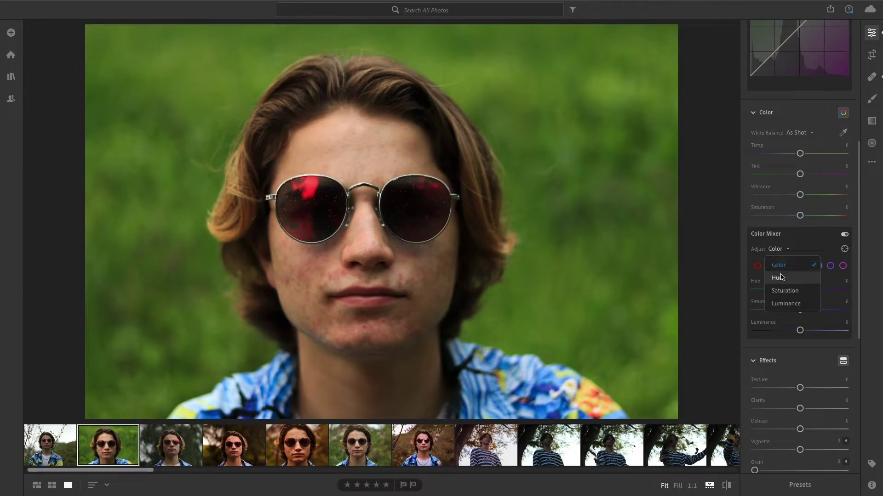
left_click(778, 278)
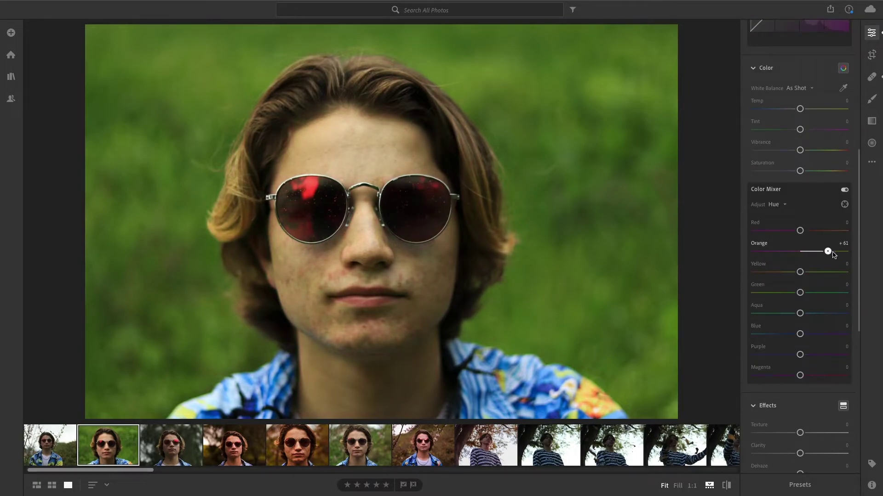
left_click_drag(833, 255, 785, 260)
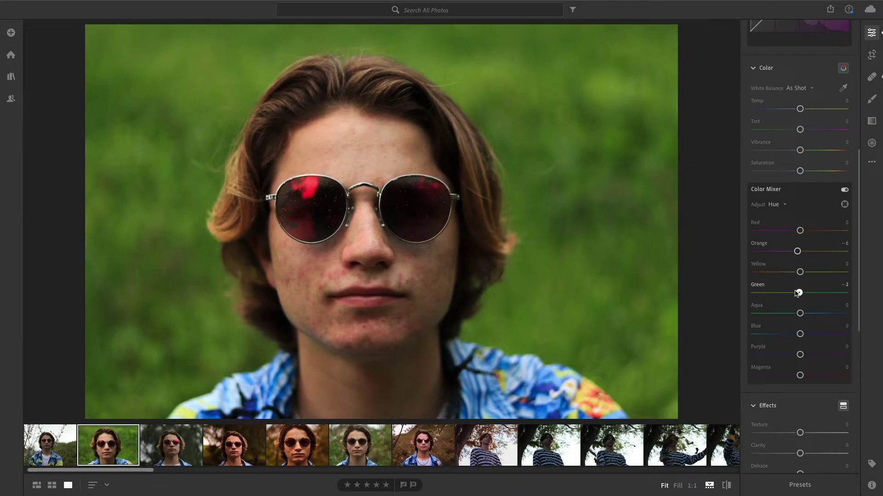
mouse_move(741, 298)
left_mouse_down()
mouse_move(862, 298)
mouse_move(699, 285)
mouse_move(833, 295)
mouse_move(731, 299)
left_mouse_up()
left_click_drag(800, 272, 829, 285)
left_click_drag(797, 251, 810, 266)
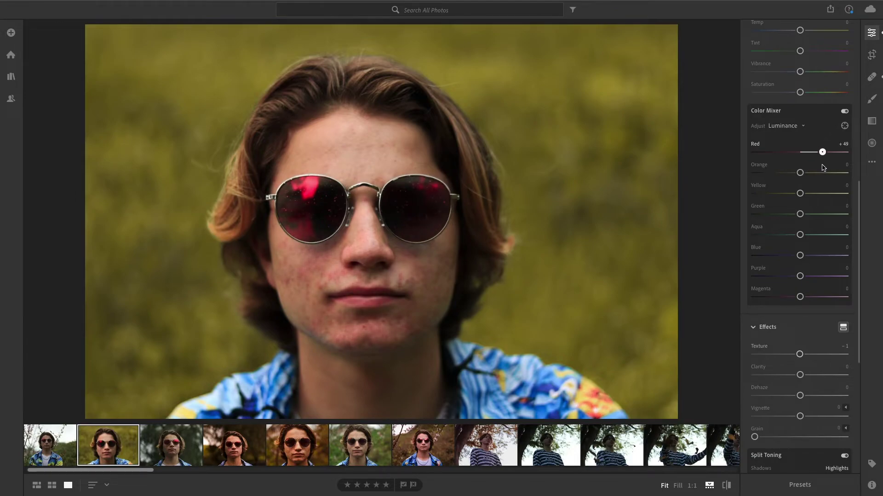
Raise Red luminance to +54 while checking the lips and nose at 1:1
left_click(370, 285)
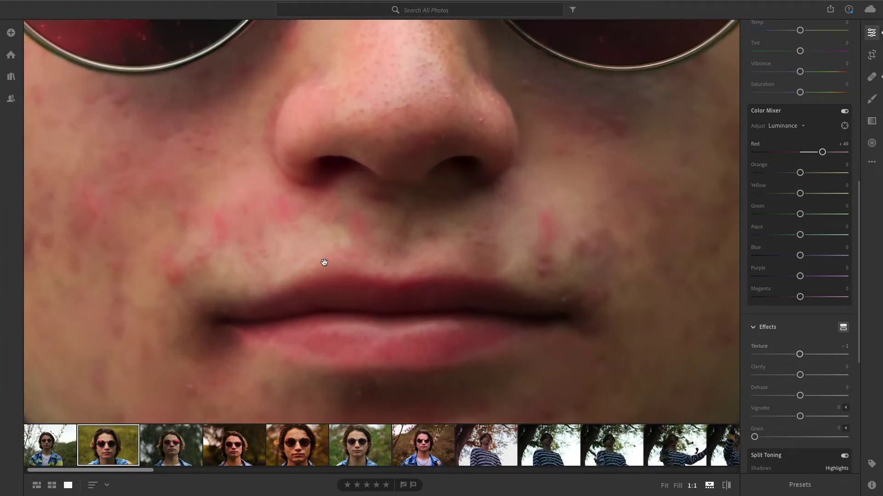
mouse_move(824, 155)
left_mouse_down()
mouse_move(727, 164)
mouse_move(807, 157)
left_mouse_up()
left_click(479, 201)
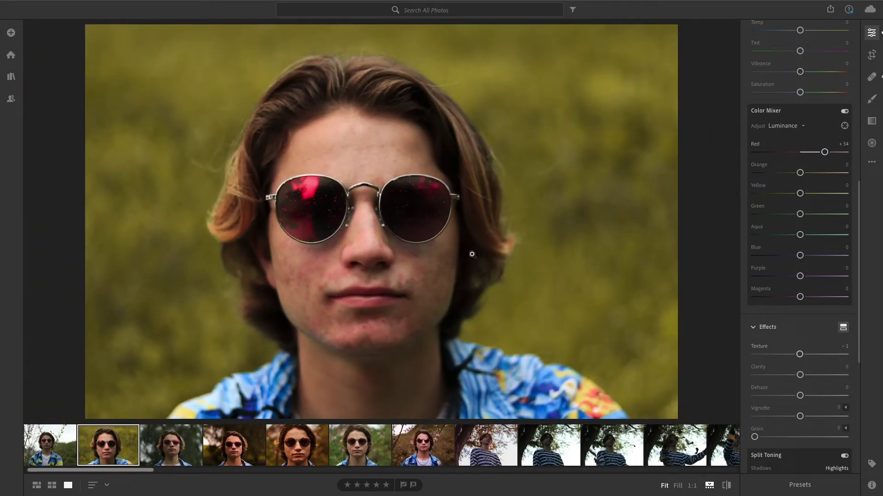
Darken the edges with a -59 vignette and compare it against the unedited original
key("backslash")
key("backslash")
key("backslash")
key("backslash")
key("backslash")
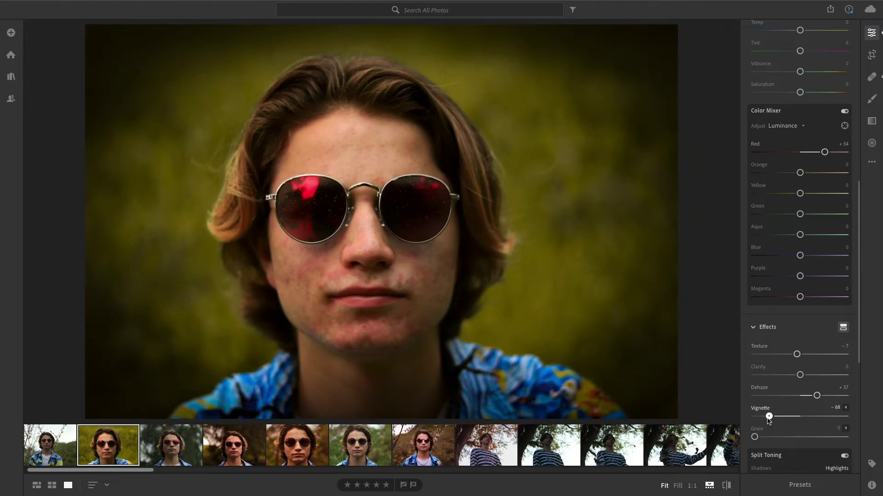
left_click_drag(768, 415, 775, 416)
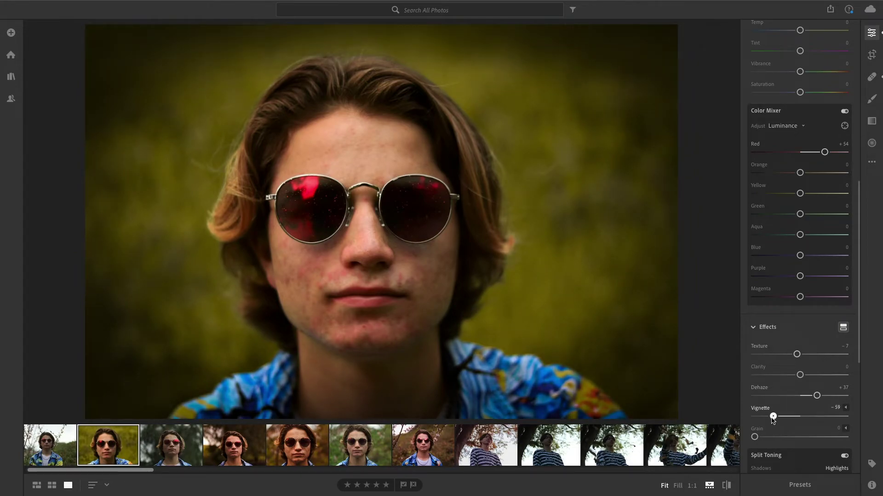
key("backslash")
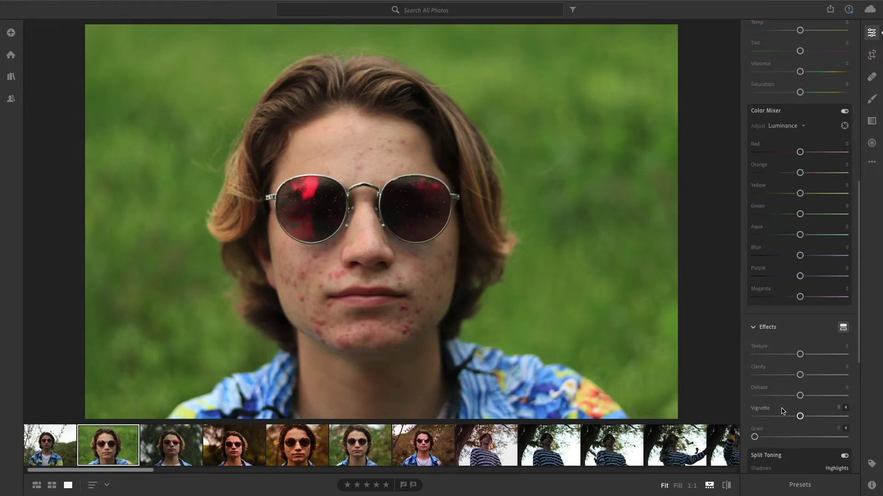
key("backslash")
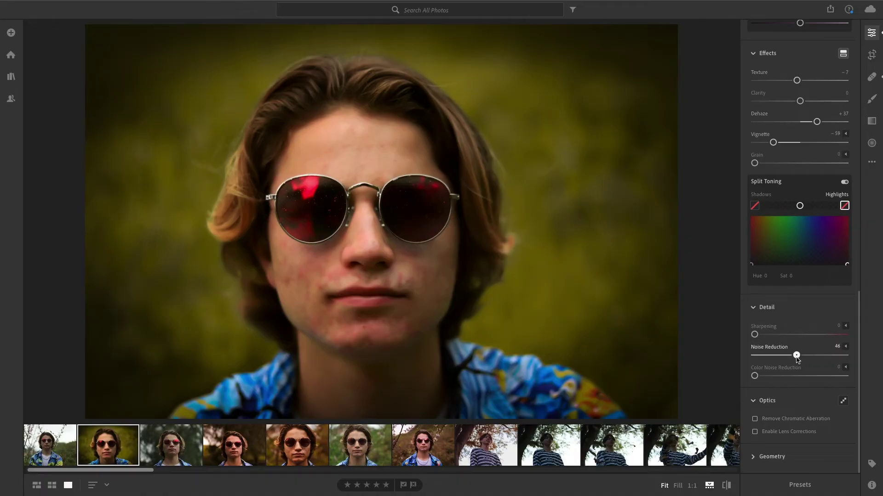
left_click_drag(778, 356, 844, 354)
left_click(326, 294)
left_click_drag(368, 194, 290, 291)
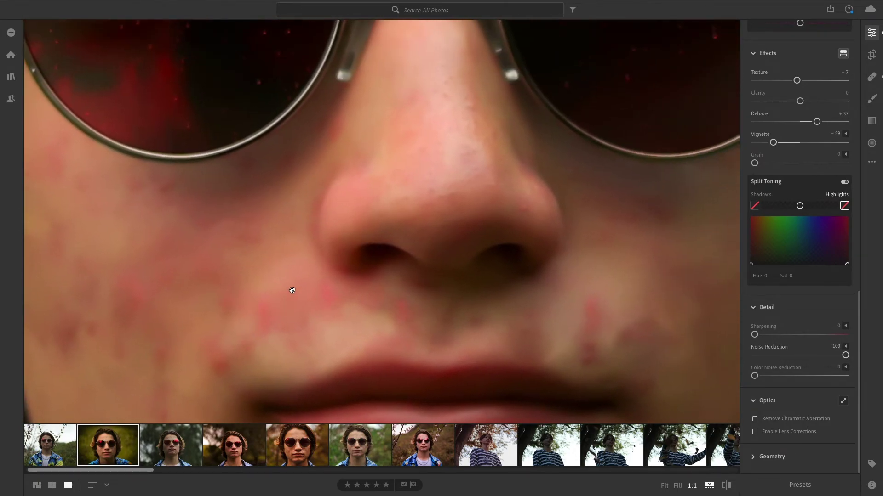
left_click(391, 242)
left_click_drag(845, 355, 762, 355)
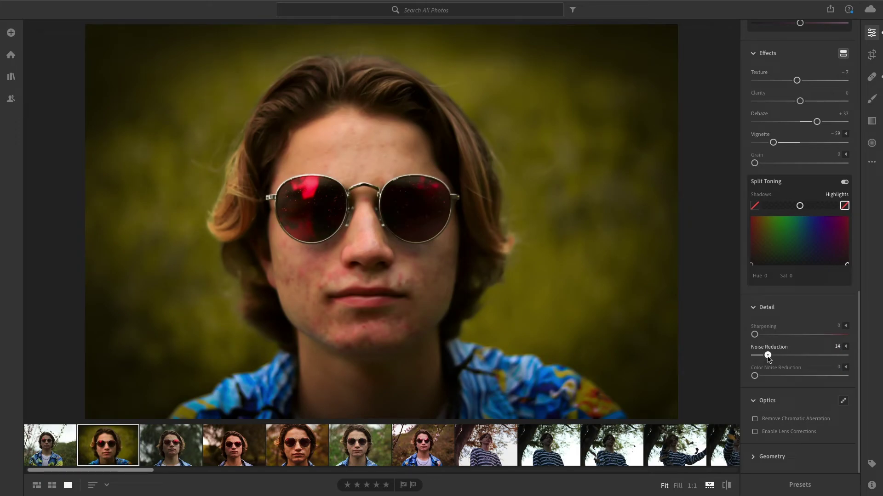
left_click(416, 280)
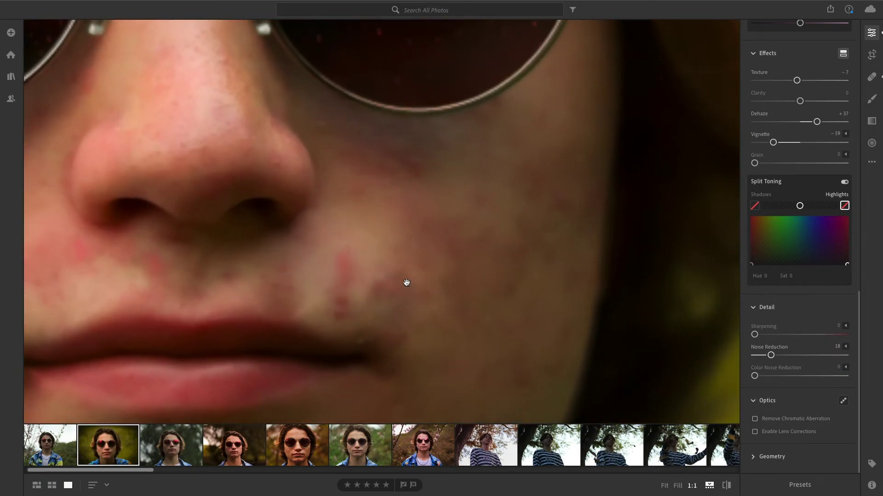
left_click(278, 210)
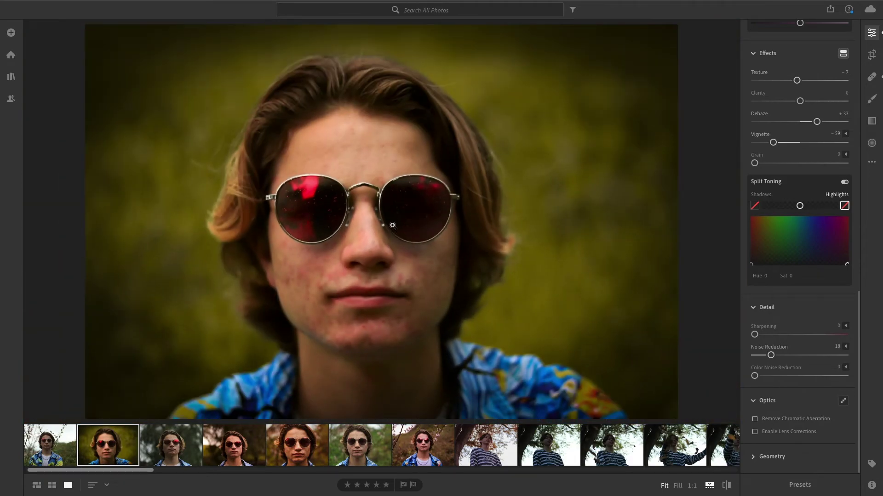
left_click_drag(771, 356, 705, 358)
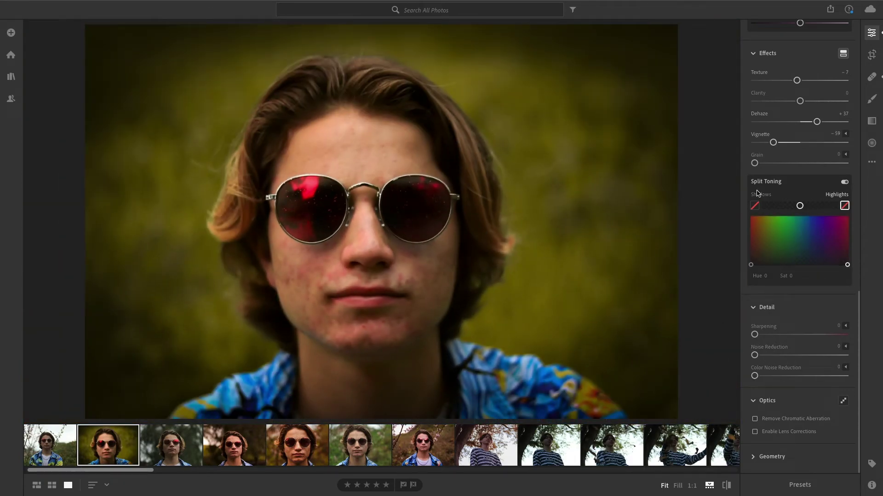
scroll(755, 335, "up", 10)
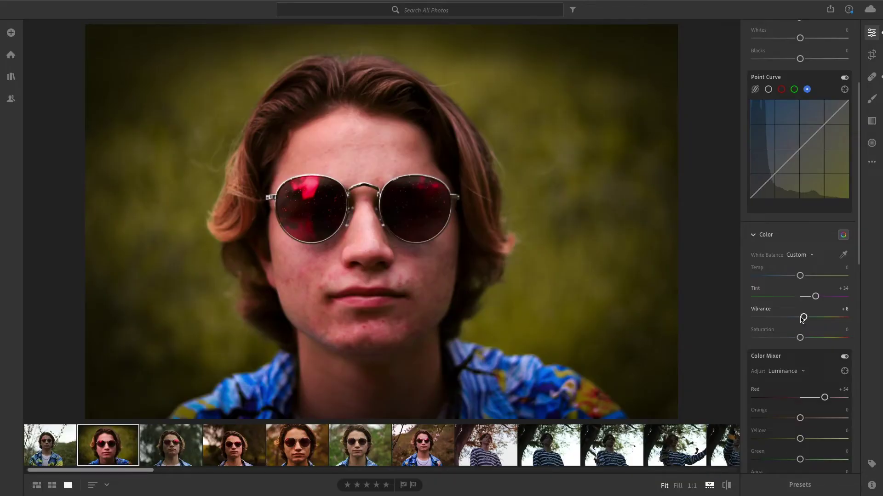
key("backslash")
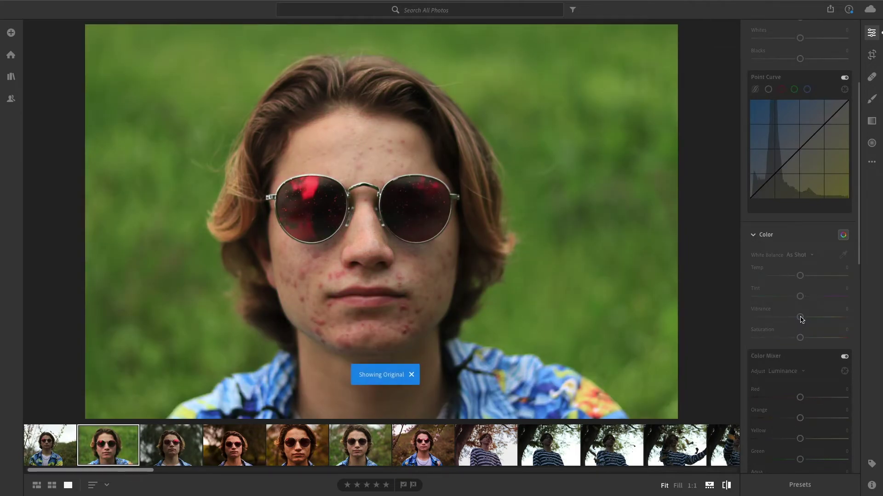
key("backslash")
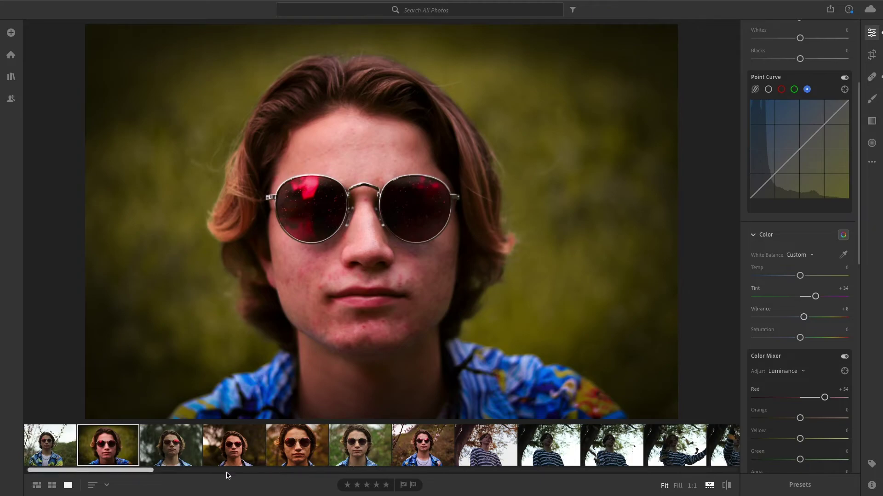
left_click_drag(148, 474, 735, 482)
left_click(705, 445)
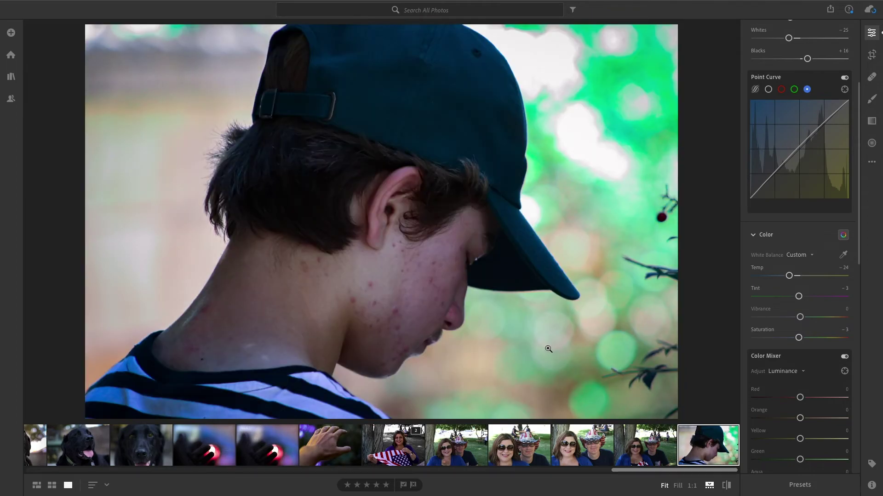
Compare the current photo, then the warm-toned sunglasses portrait, against their unedited originals
key("backslash")
key("backslash")
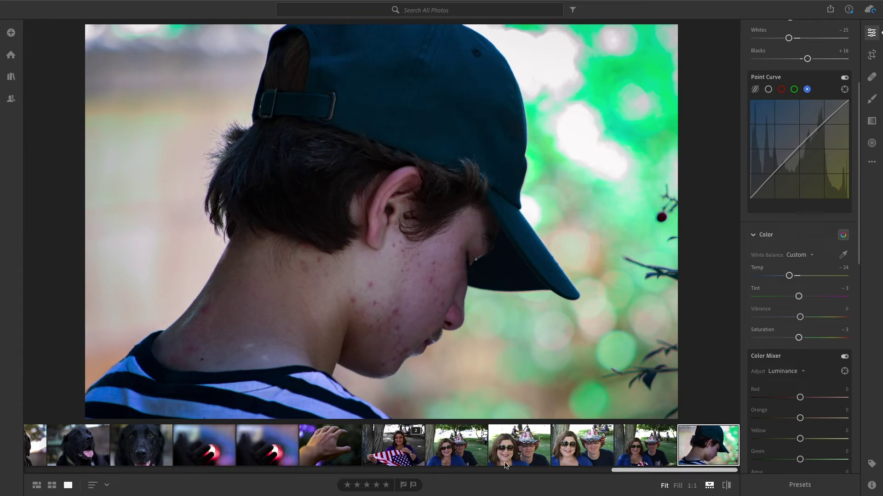
left_click(58, 465)
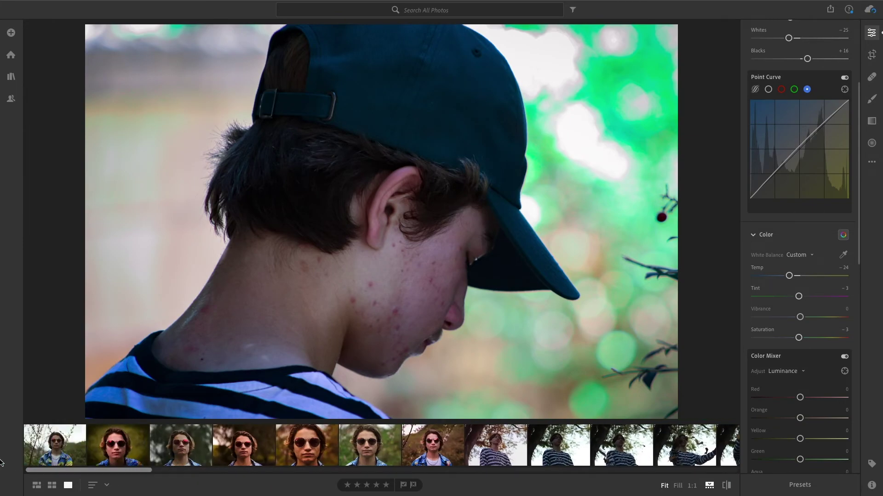
left_click(321, 451)
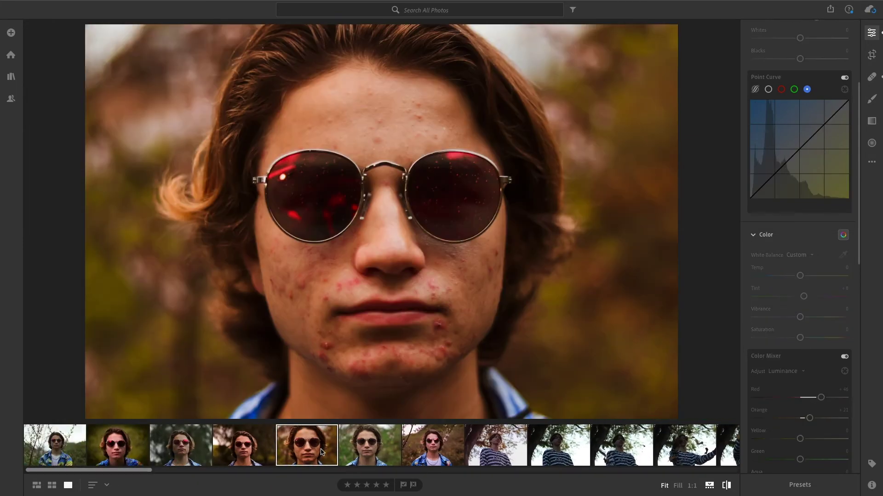
key("backslash")
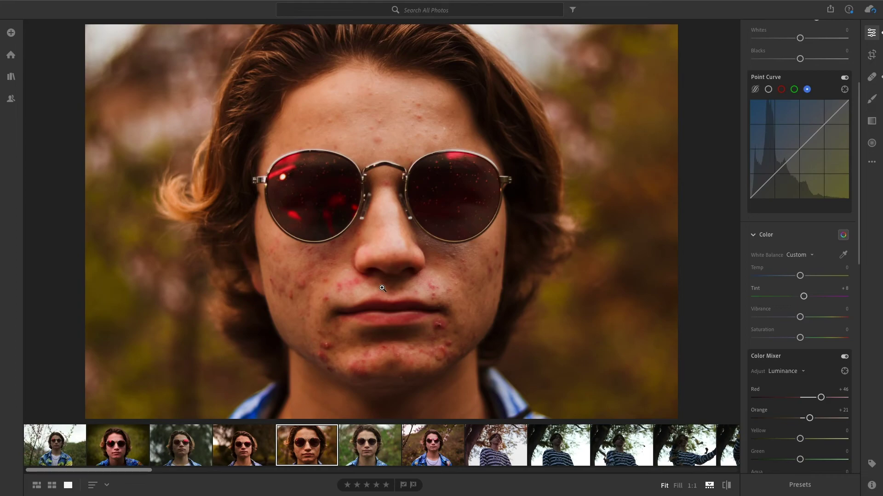
key("backslash")
key("backslash")
key("backslash")
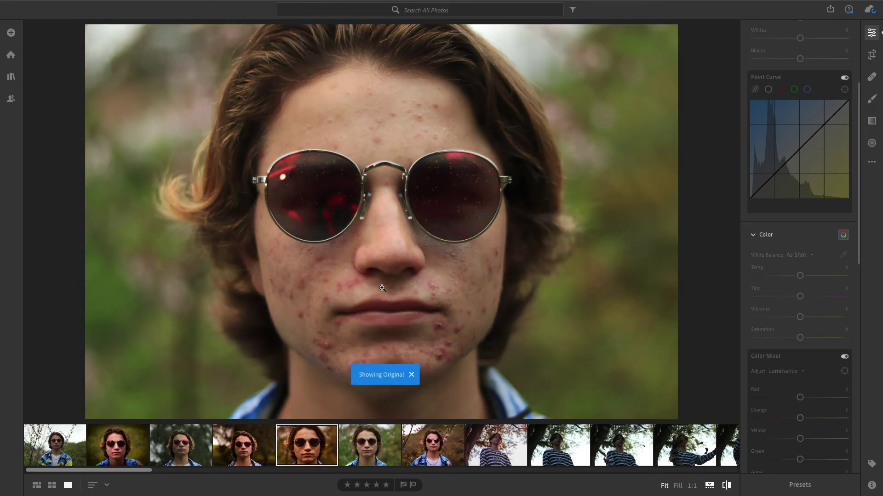
key("backslash")
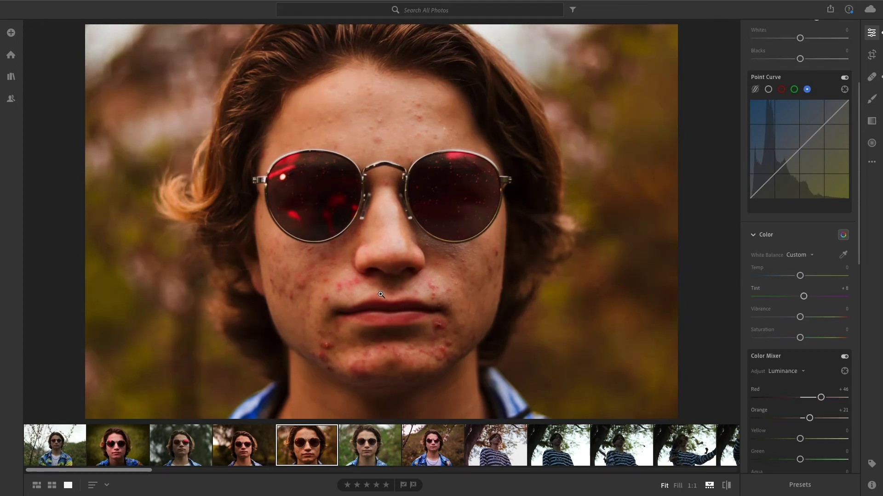
Flip the dark-background sunglasses portrait between its edit and its original
left_click(239, 447)
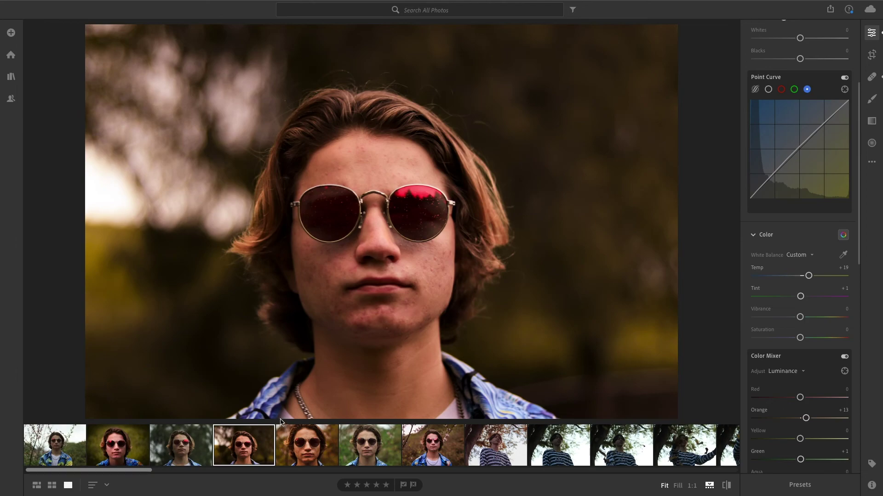
key("backslash")
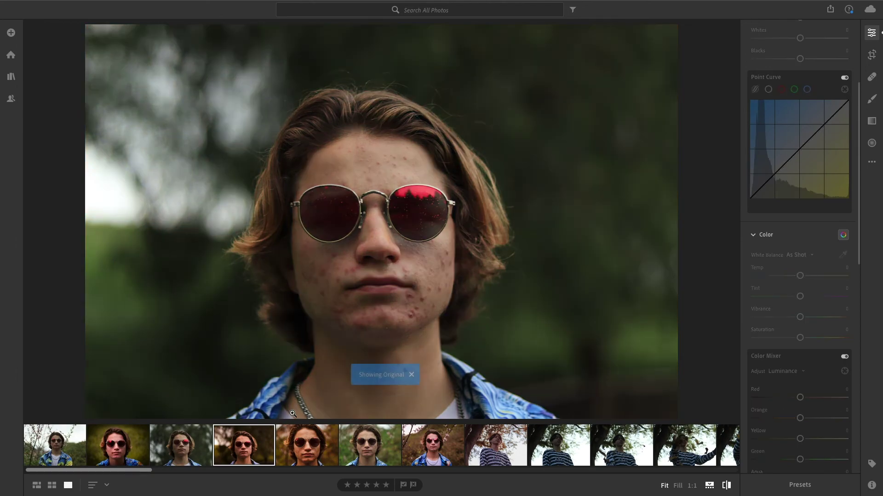
key("backslash")
key("backslash")
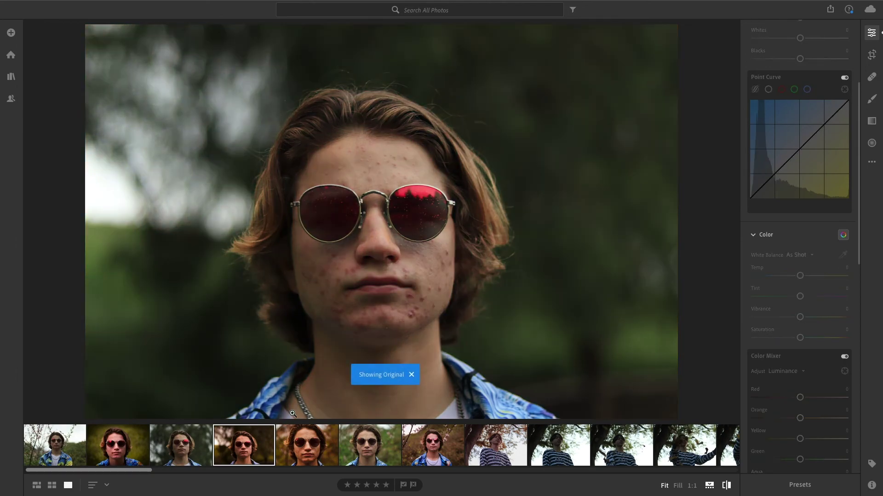
key("backslash")
key("backslash")
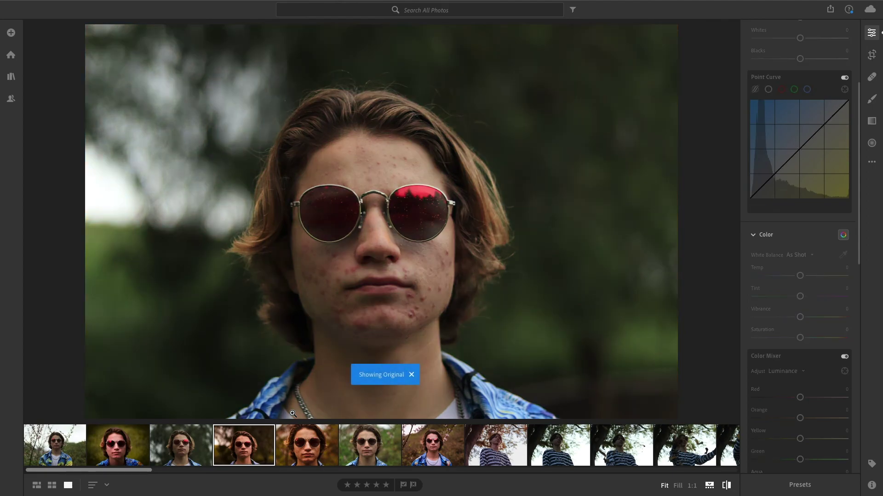